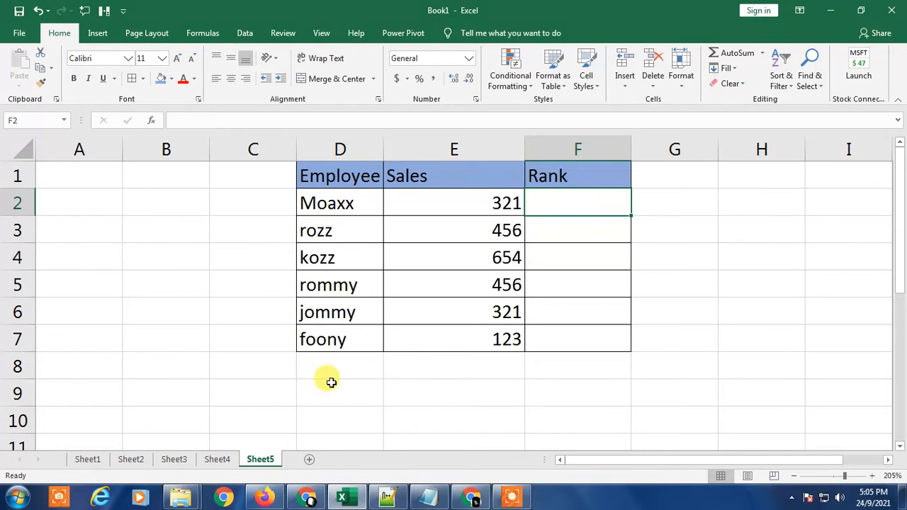
# - Review the employee table, looking over the Sales values and the empty Rank column
pyautogui.click(319, 384)
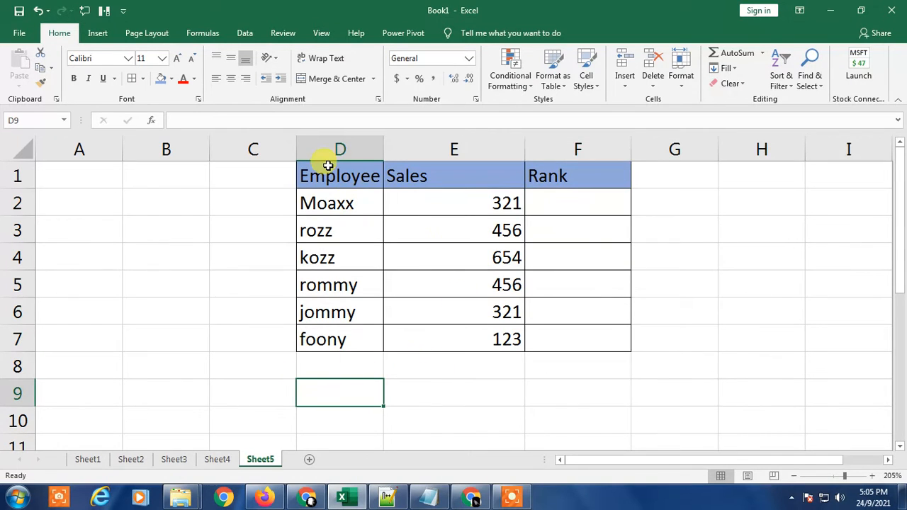
pyautogui.moveTo(328, 165); pyautogui.dragTo(610, 344)
pyautogui.click(370, 238)
pyautogui.click(346, 176)
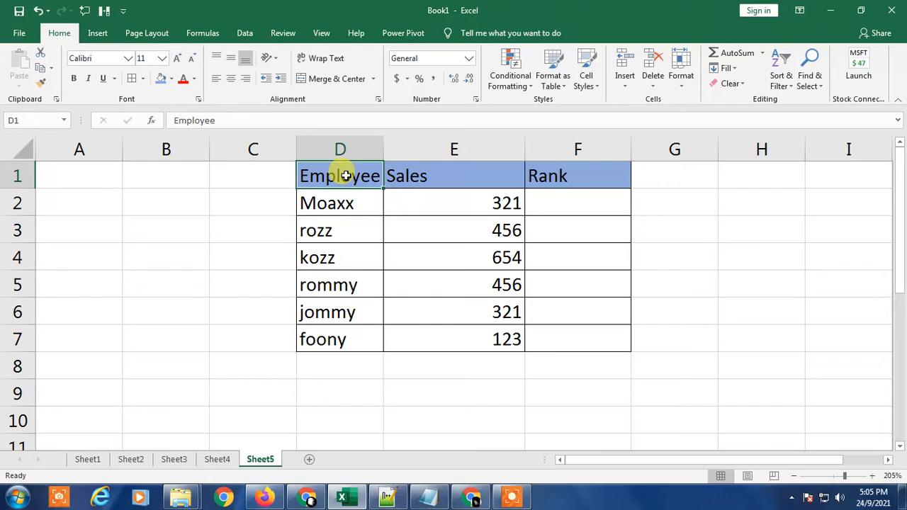
pyautogui.moveTo(425, 200); pyautogui.dragTo(435, 341)
pyautogui.moveTo(561, 203); pyautogui.dragTo(583, 338)
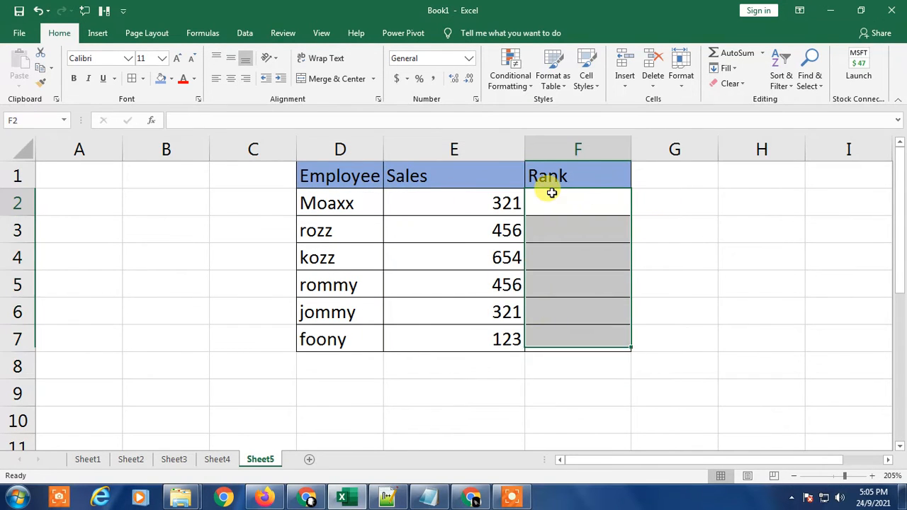
pyautogui.click(552, 193)
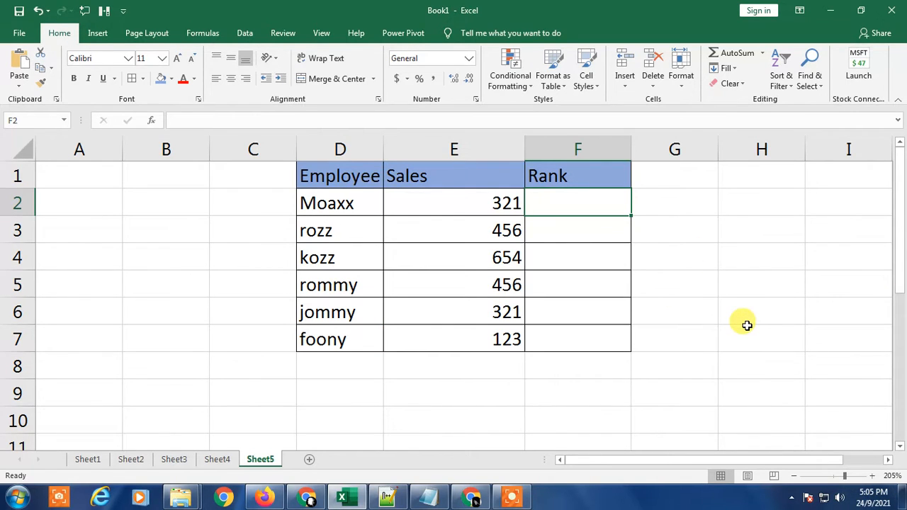
pyautogui.click(459, 205)
# - Enter the formula =RANK(E2,E2:E7,0) in F2 to rank the first employee's sales in descending order
pyautogui.click(597, 210)
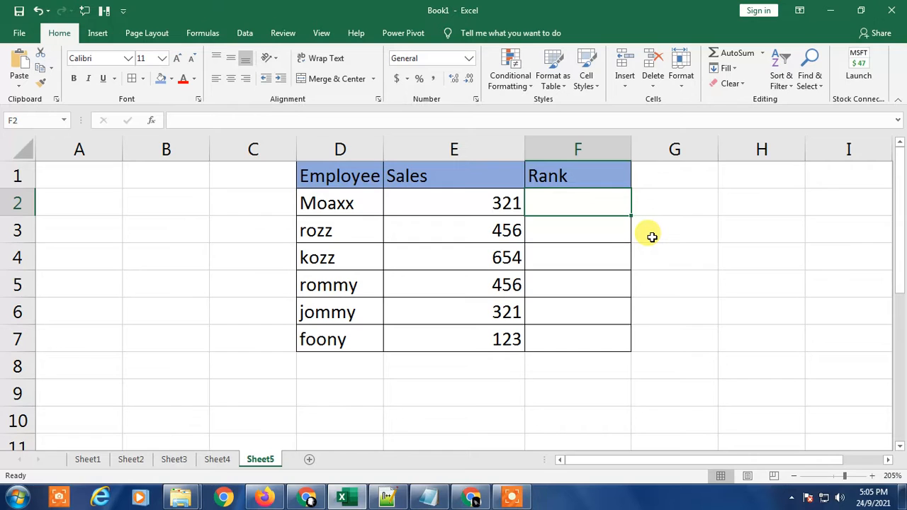
pyautogui.write('=')
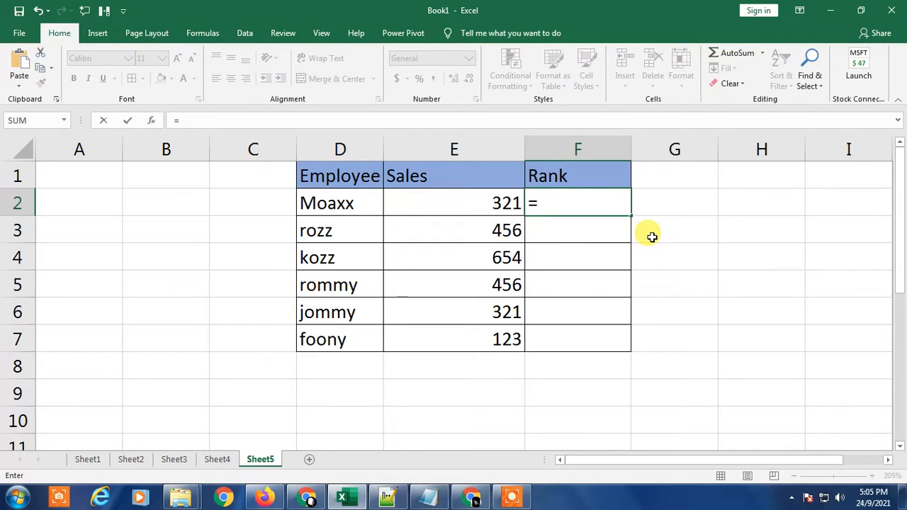
pyautogui.press('Escape')
pyautogui.write('=rank')
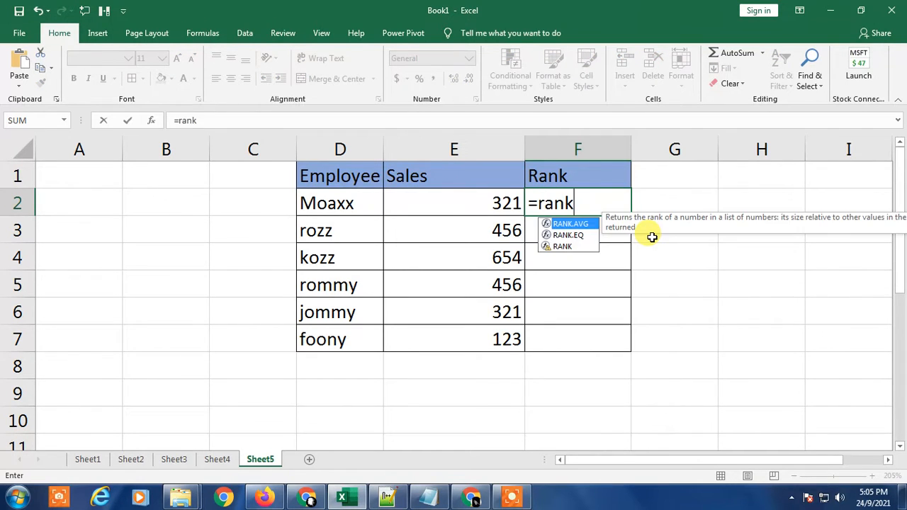
pyautogui.write('(')
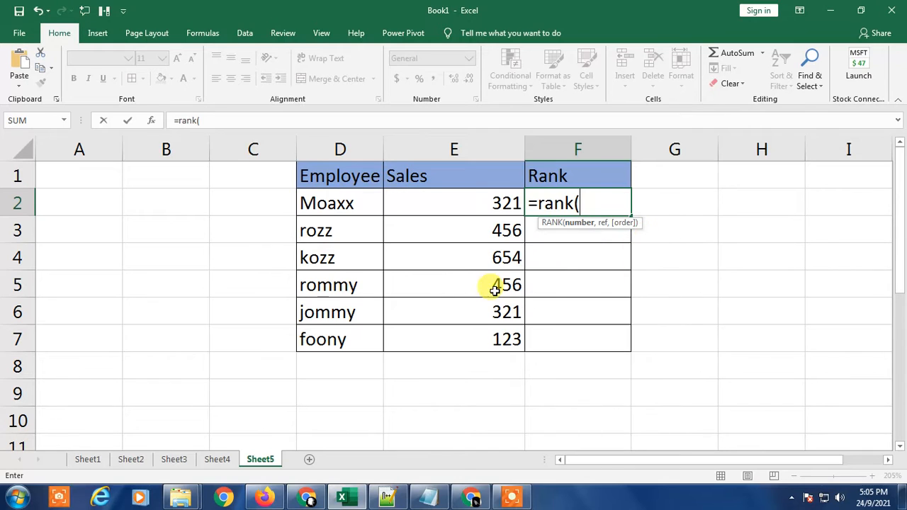
pyautogui.click(433, 200)
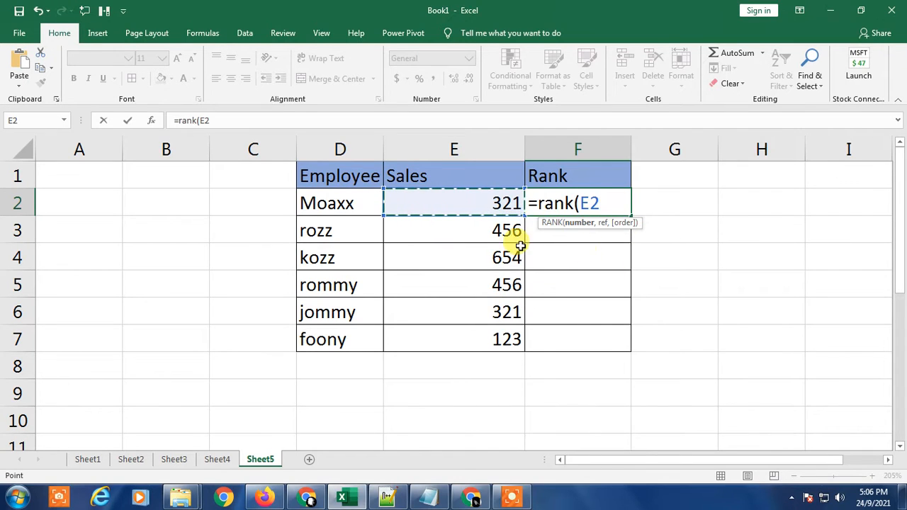
pyautogui.write(',')
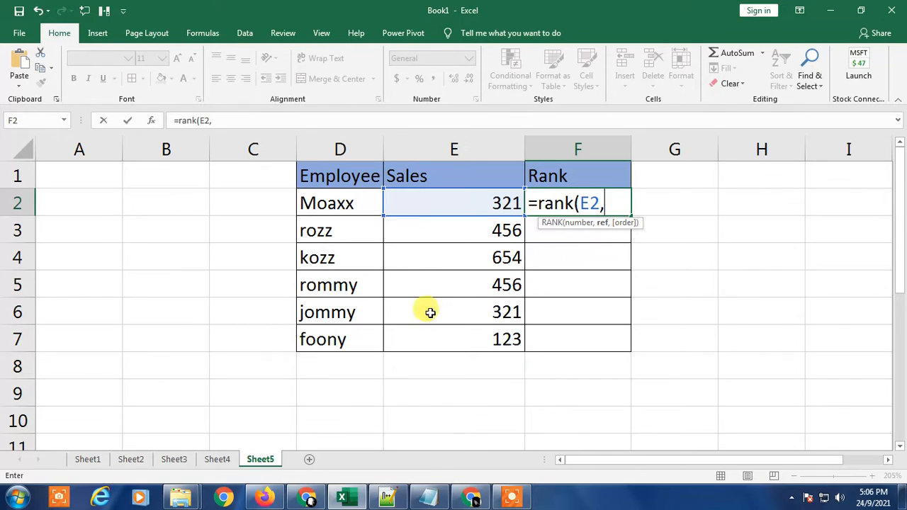
pyautogui.moveTo(481, 197); pyautogui.dragTo(501, 338)
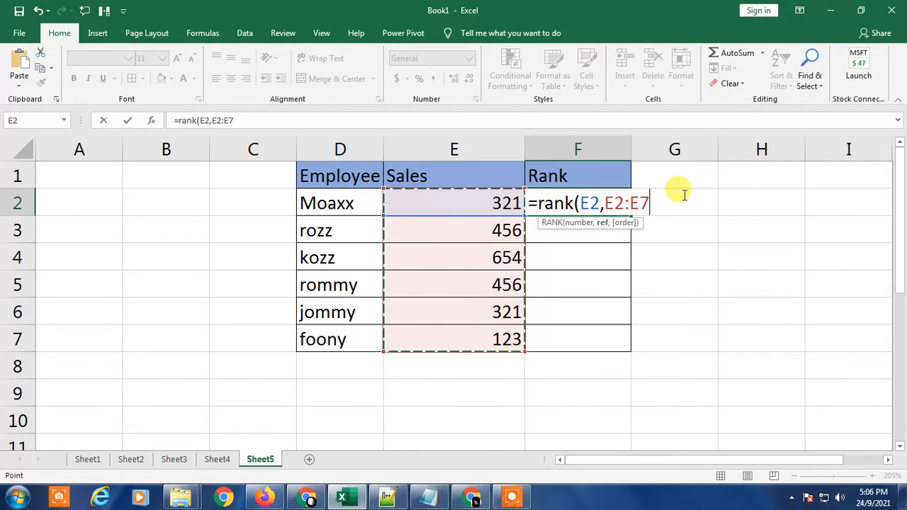
pyautogui.write(',')
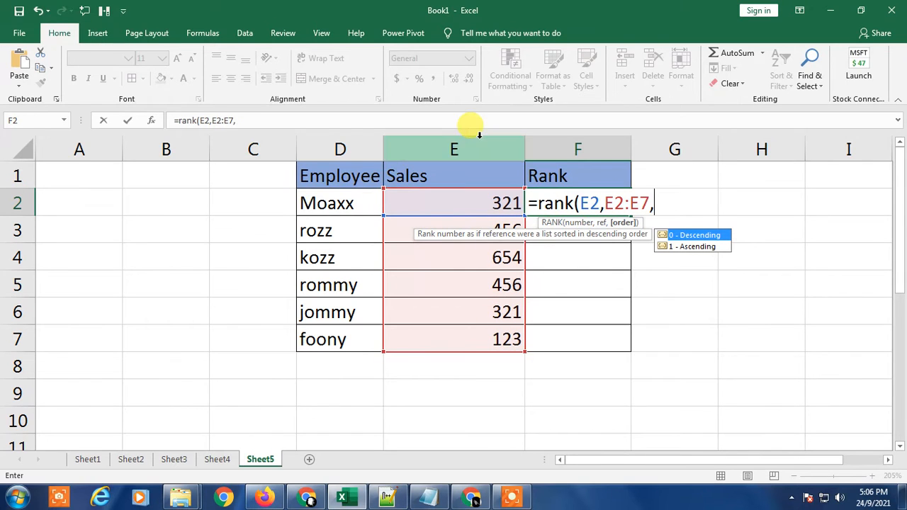
pyautogui.doubleClick(692, 236)
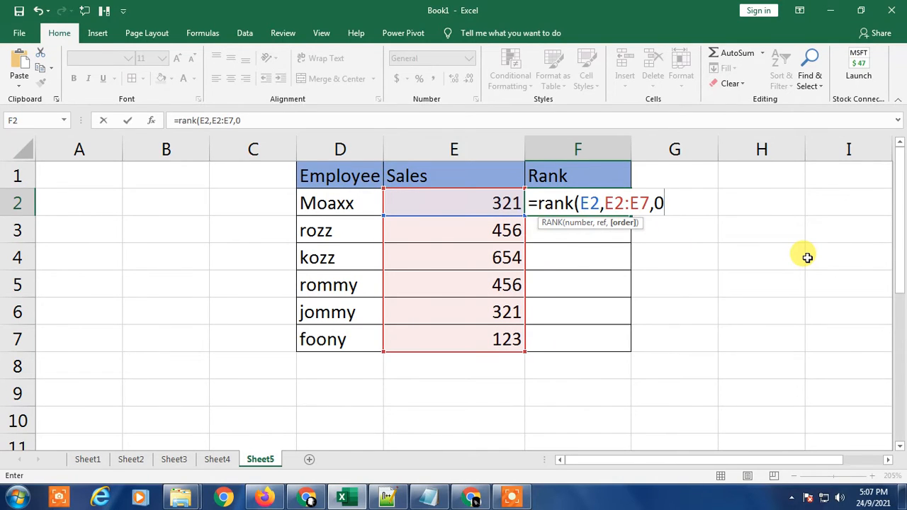
pyautogui.write(')')
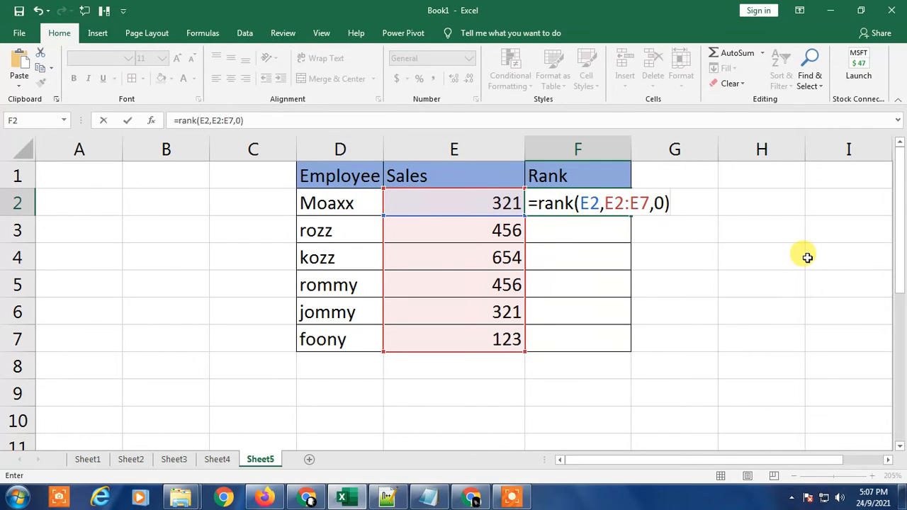
pyautogui.press('Return')
# - Fill the rank formula from F2 down through F7
pyautogui.click(562, 193)
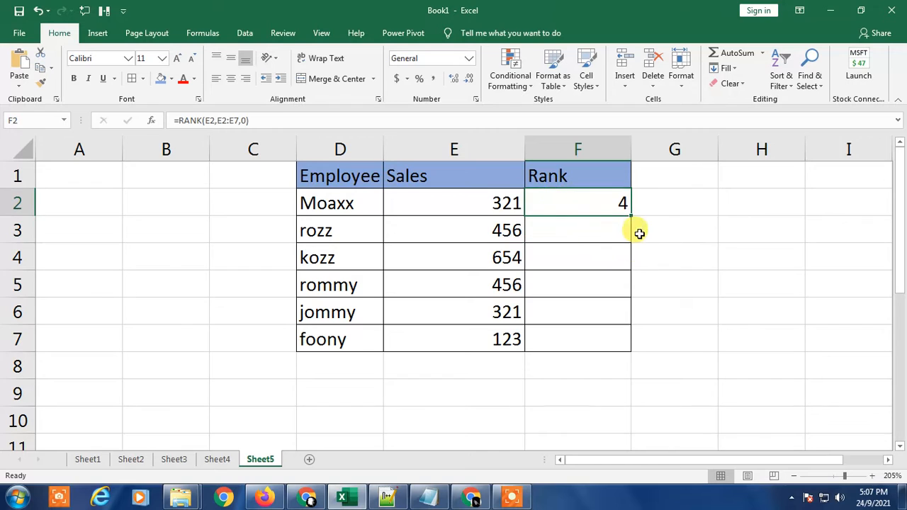
pyautogui.moveTo(631, 213); pyautogui.dragTo(621, 351)
pyautogui.click(593, 286)
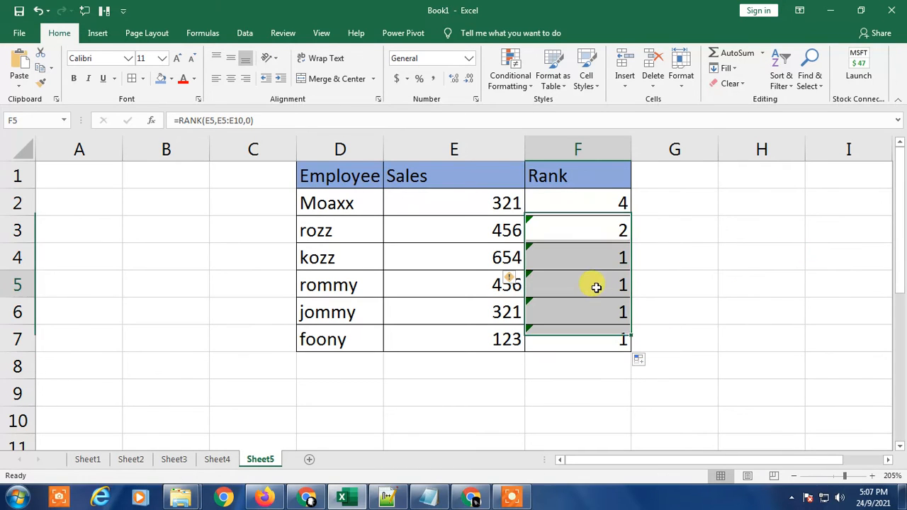
# - Inspect the error-checking options for the copied formula in F3
pyautogui.click(531, 223)
pyautogui.click(511, 228)
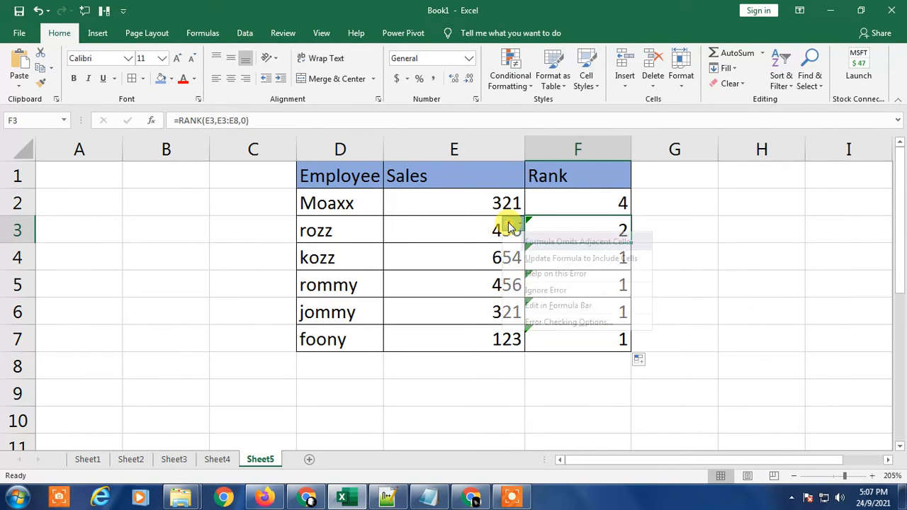
pyautogui.click(700, 235)
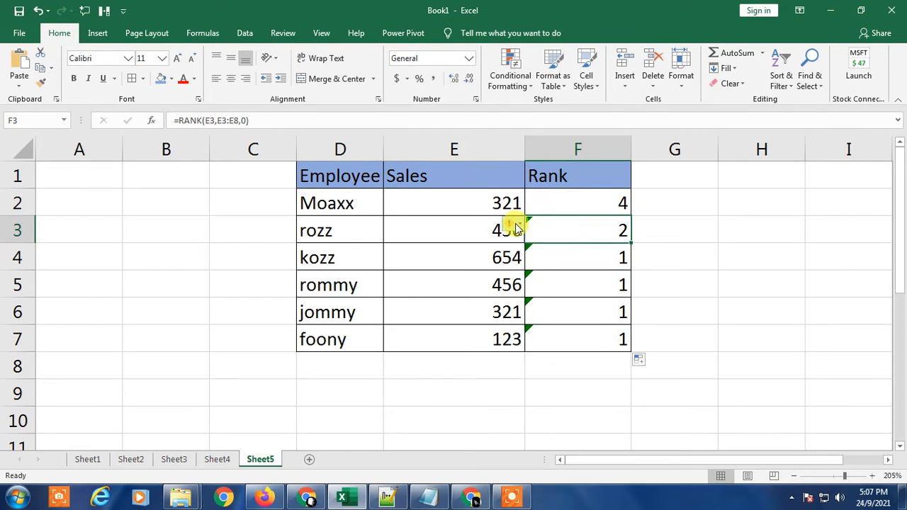
pyautogui.moveTo(511, 227)
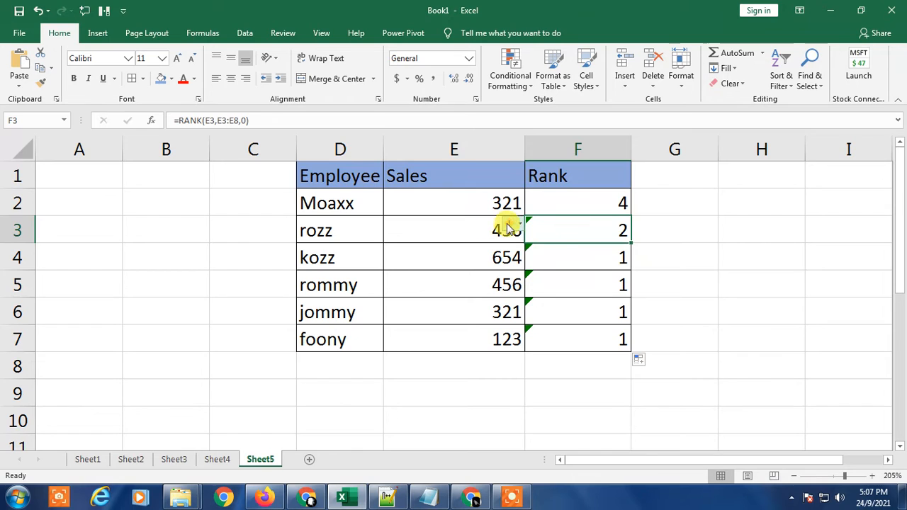
pyautogui.click(775, 304)
# - Examine which cells the RANK formulas in F2 and F3 reference, comparing their ranking ranges without keeping any edits
pyautogui.click(572, 204)
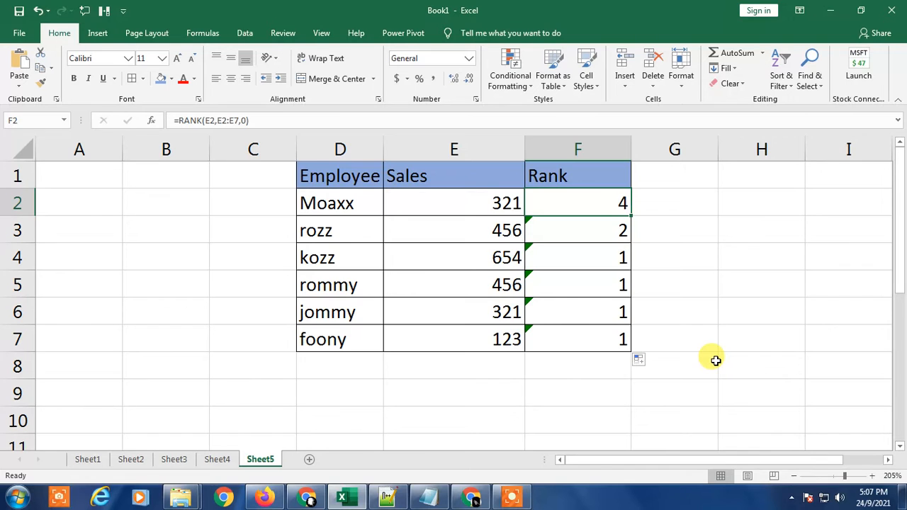
pyautogui.press('F2')
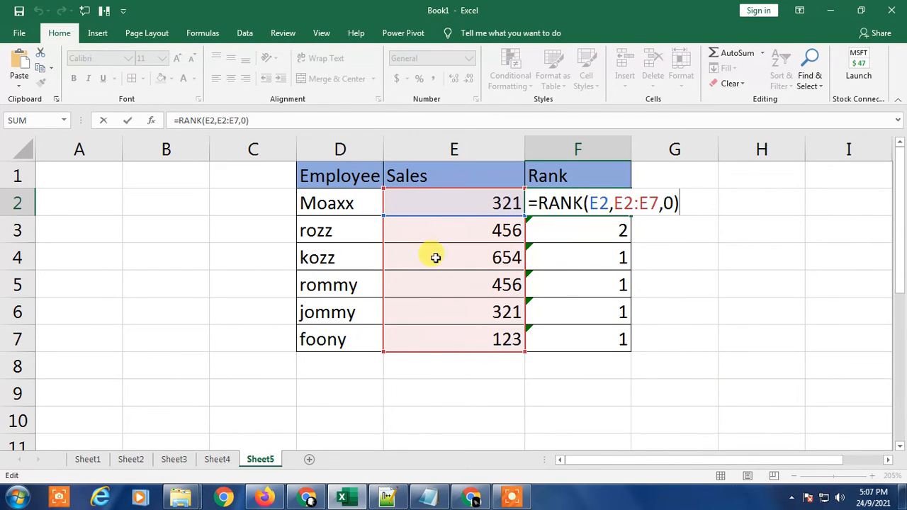
pyautogui.click(720, 256)
pyautogui.click(567, 229)
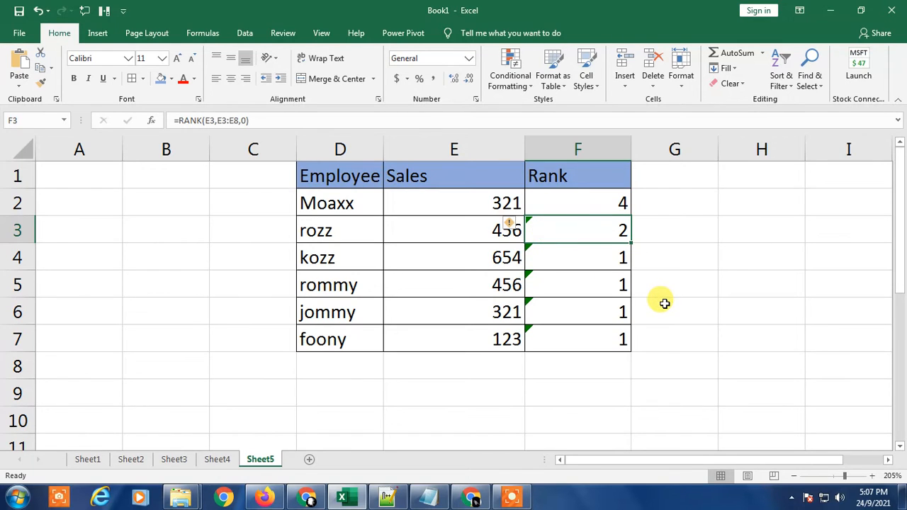
pyautogui.press('F2')
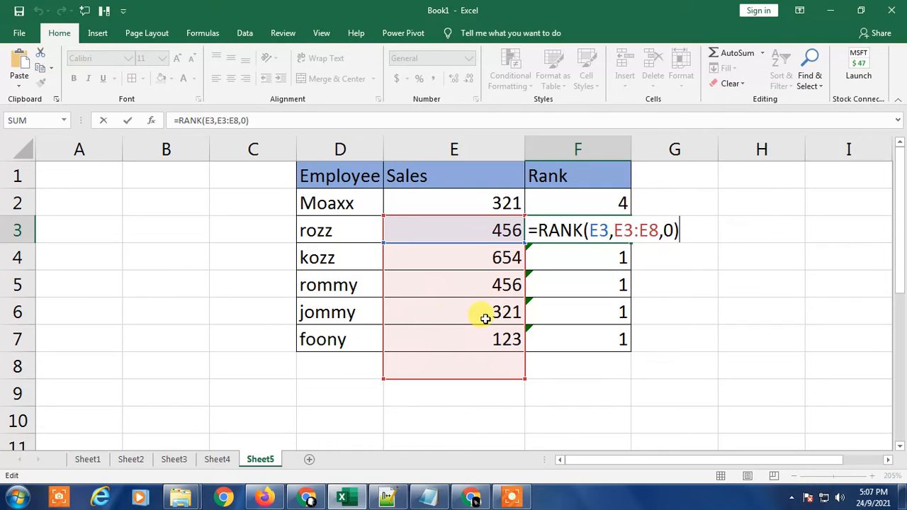
pyautogui.doubleClick(599, 231)
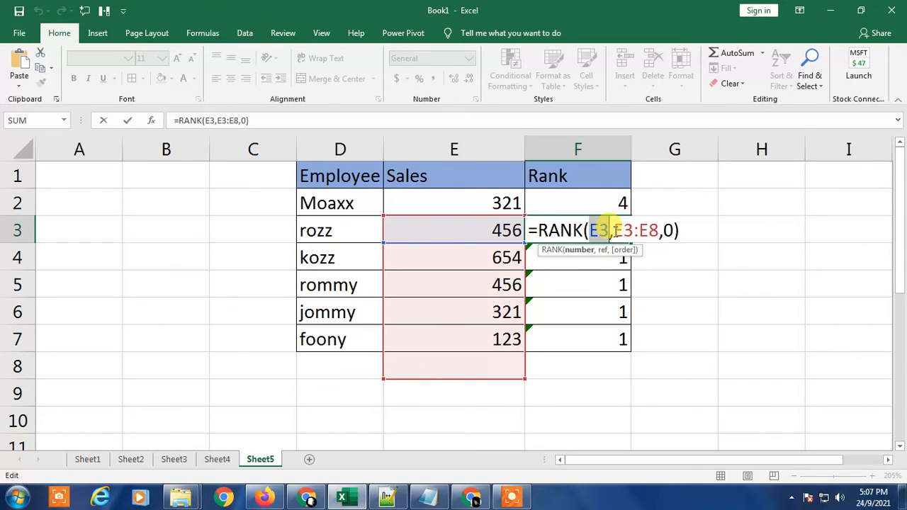
pyautogui.moveTo(613, 231); pyautogui.dragTo(657, 231)
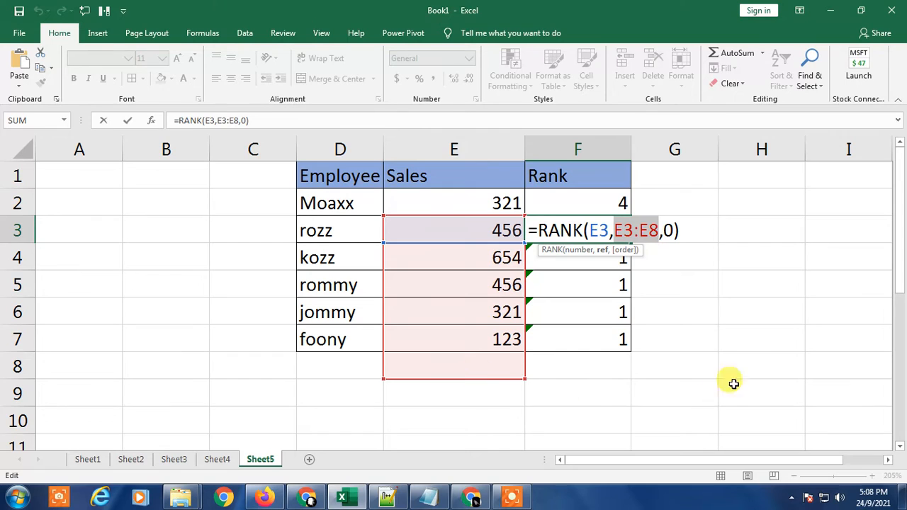
pyautogui.click(672, 276)
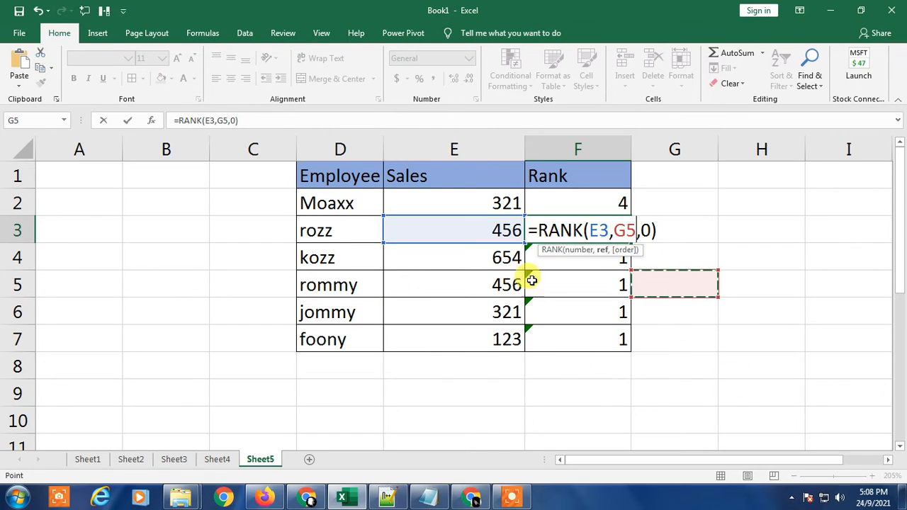
pyautogui.click(696, 369)
pyautogui.press('Escape')
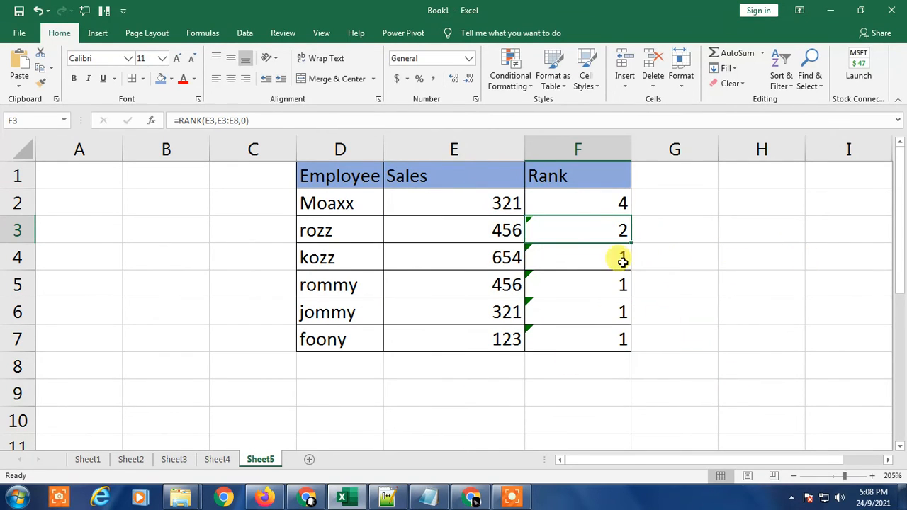
# - Clear the copied rank formulas from F3:F7
pyautogui.moveTo(448, 204); pyautogui.dragTo(458, 334)
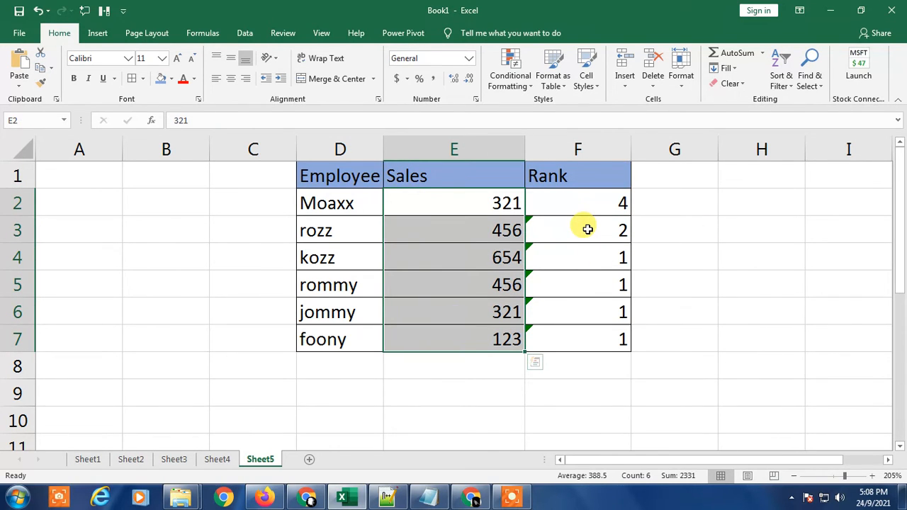
pyautogui.moveTo(587, 229); pyautogui.dragTo(593, 340)
pyautogui.press('Delete')
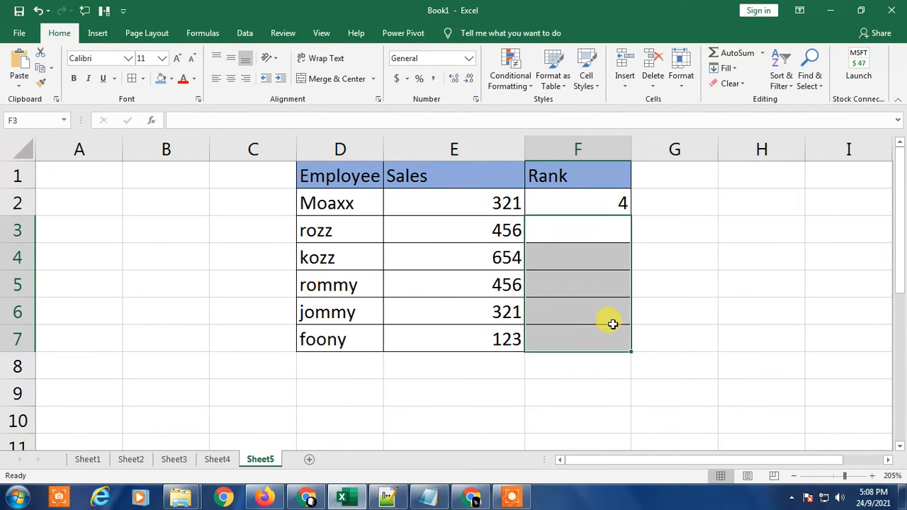
# - Make the ranking range in F2's RANK formula absolute so it reads =RANK(E2,$E$2:$E$7,0)
pyautogui.click(579, 201)
pyautogui.press('F2')
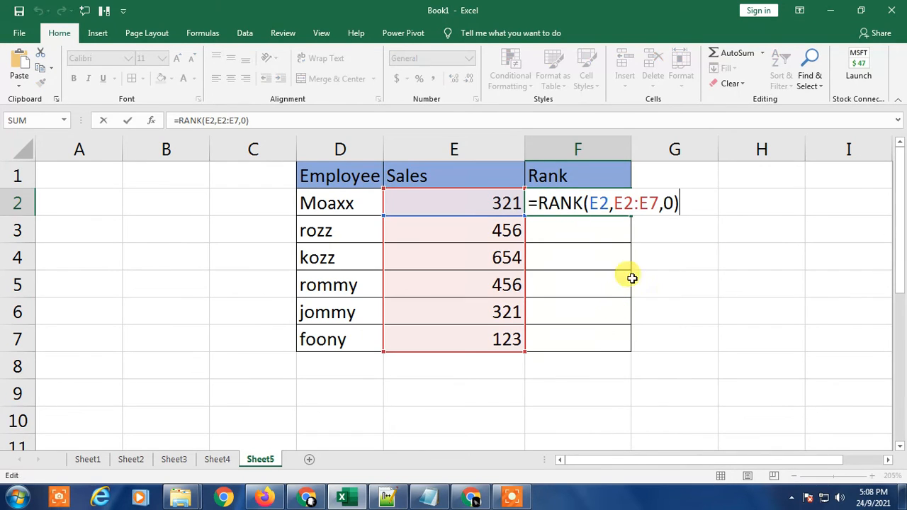
pyautogui.click(594, 203)
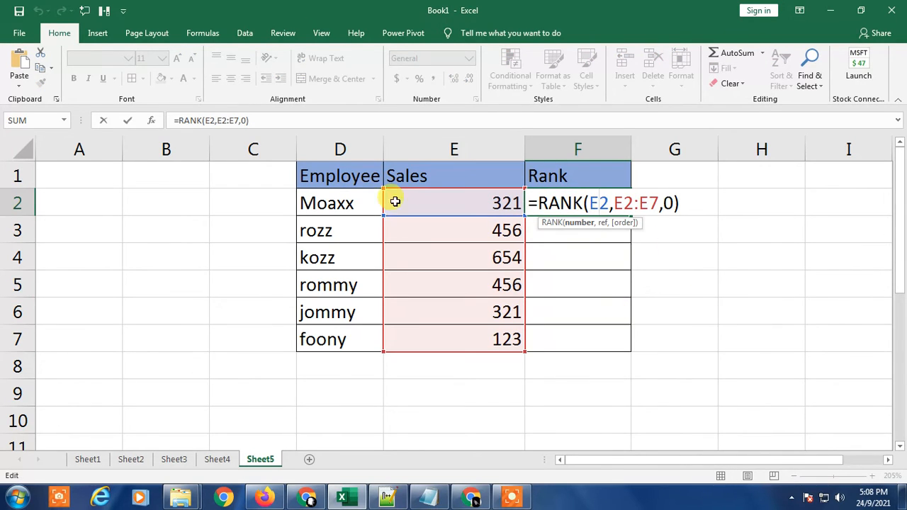
pyautogui.moveTo(615, 205); pyautogui.dragTo(657, 206)
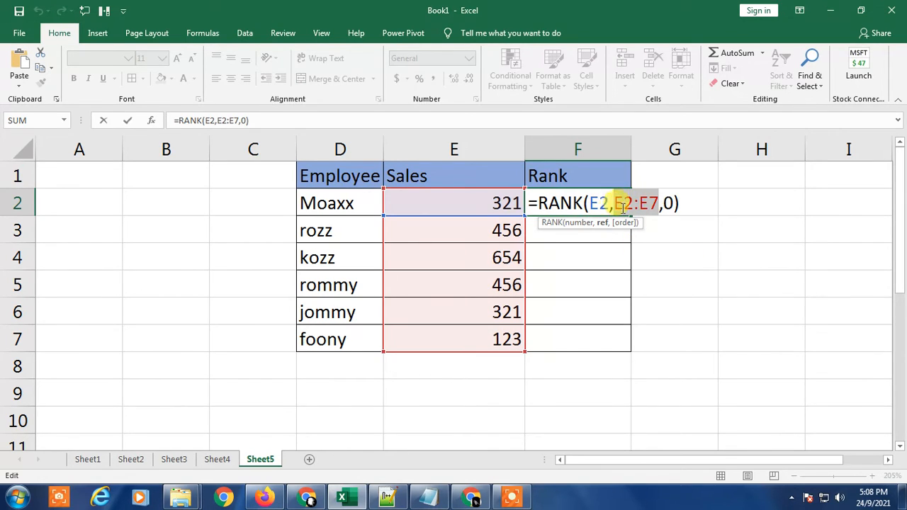
pyautogui.click(623, 209)
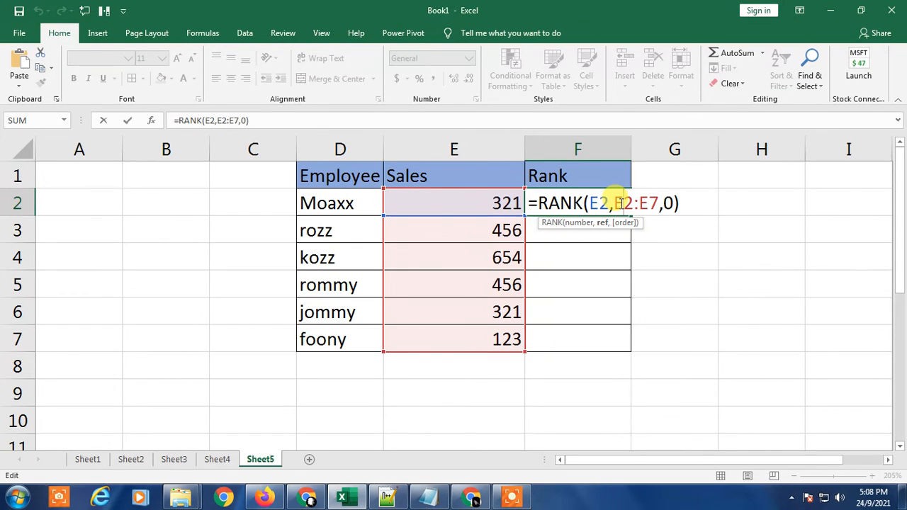
pyautogui.press('F4')
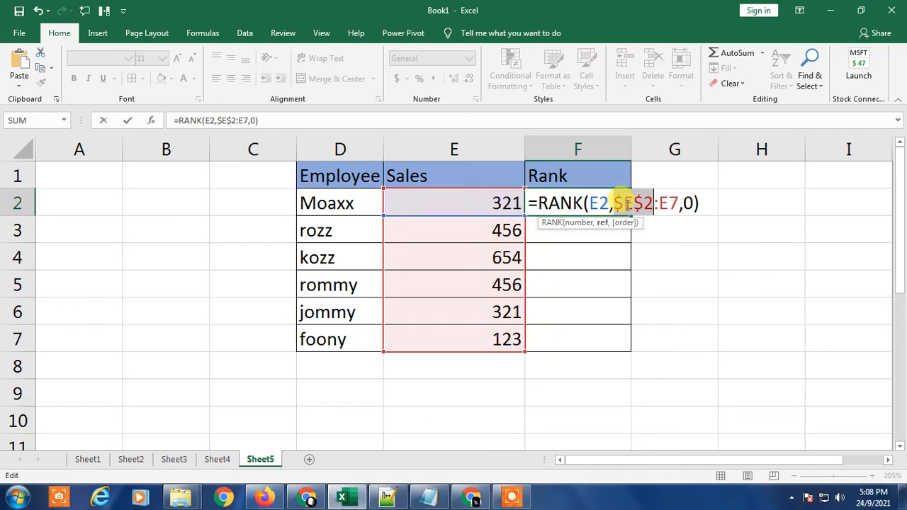
pyautogui.click(667, 203)
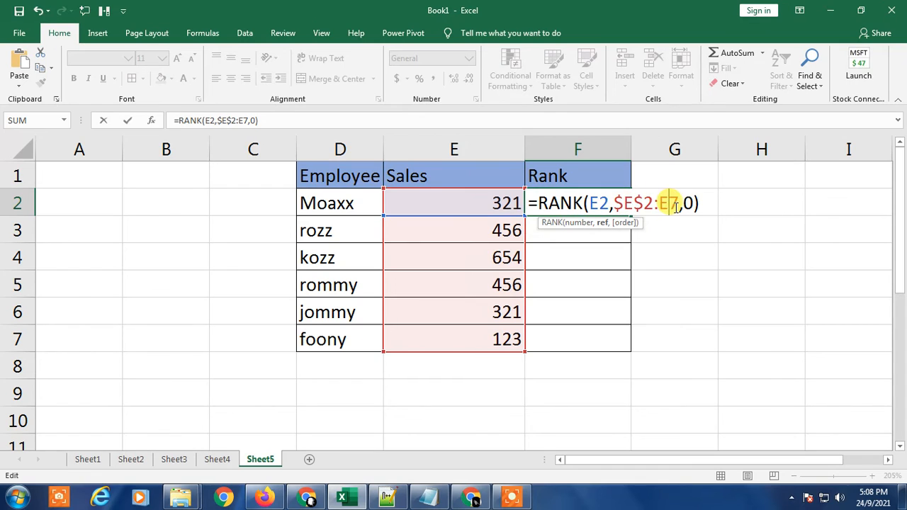
pyautogui.press('F4')
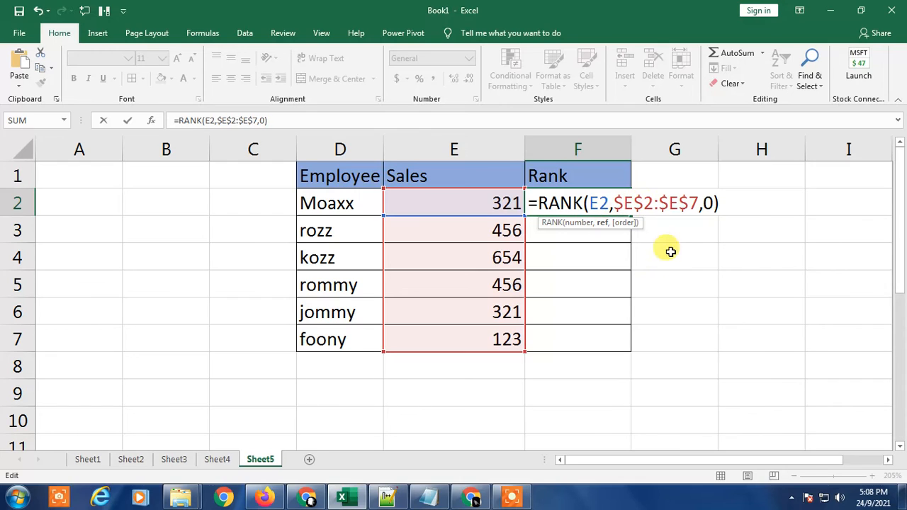
pyautogui.click(767, 231)
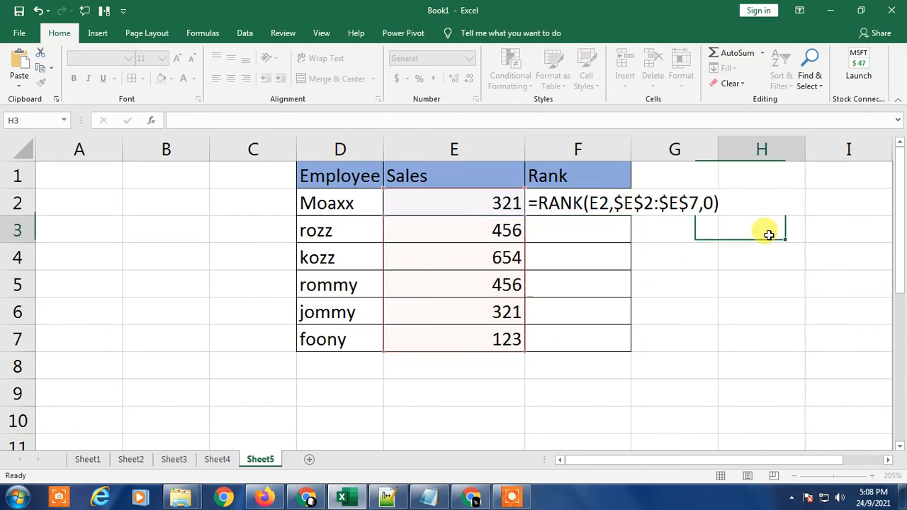
# - Enter the temporary note "fn f4" in H2 and clear it again
pyautogui.click(766, 201)
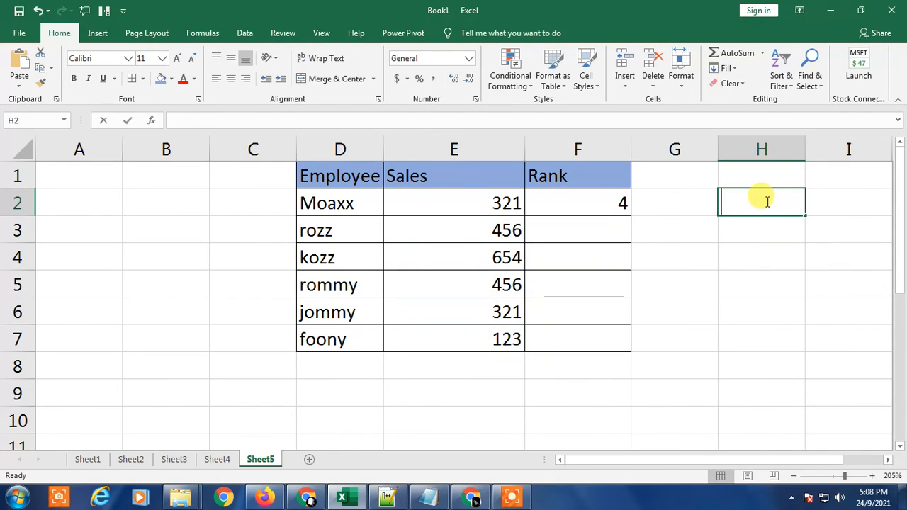
pyautogui.write('fn f4')
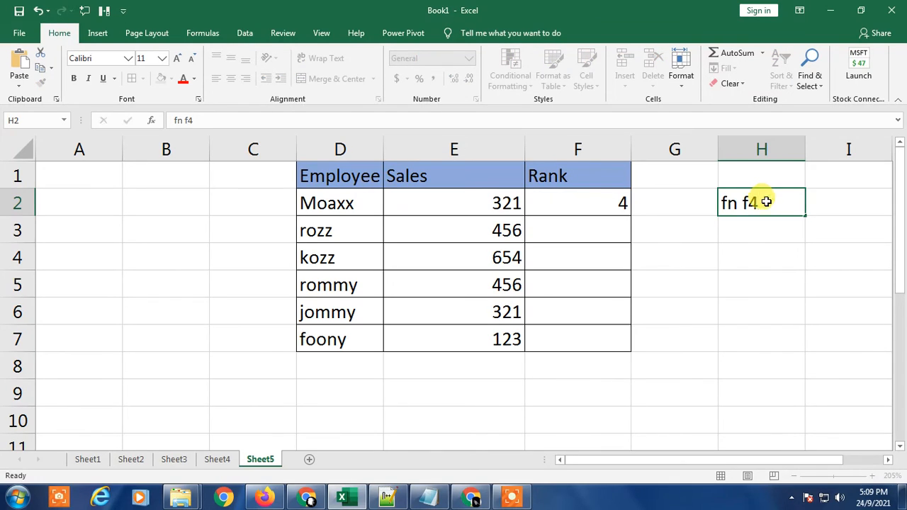
pyautogui.press('Return')
pyautogui.click(766, 201)
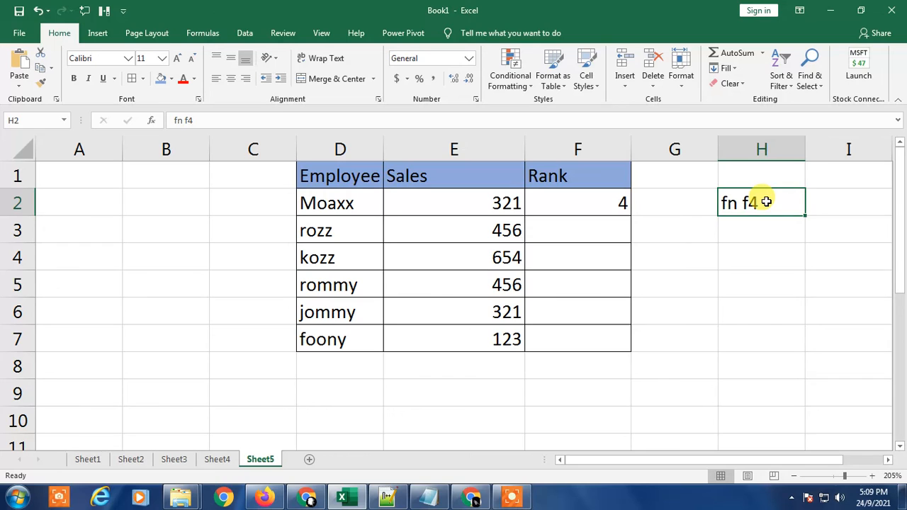
pyautogui.press('Delete')
# - Check the absolute range in F2's formula and fill the formula down through F7
pyautogui.click(599, 208)
pyautogui.press('F2')
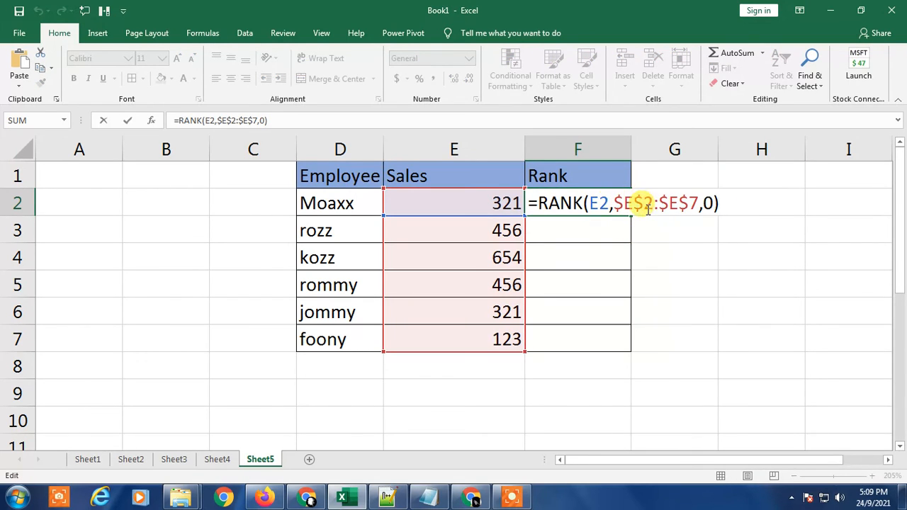
pyautogui.click(683, 258)
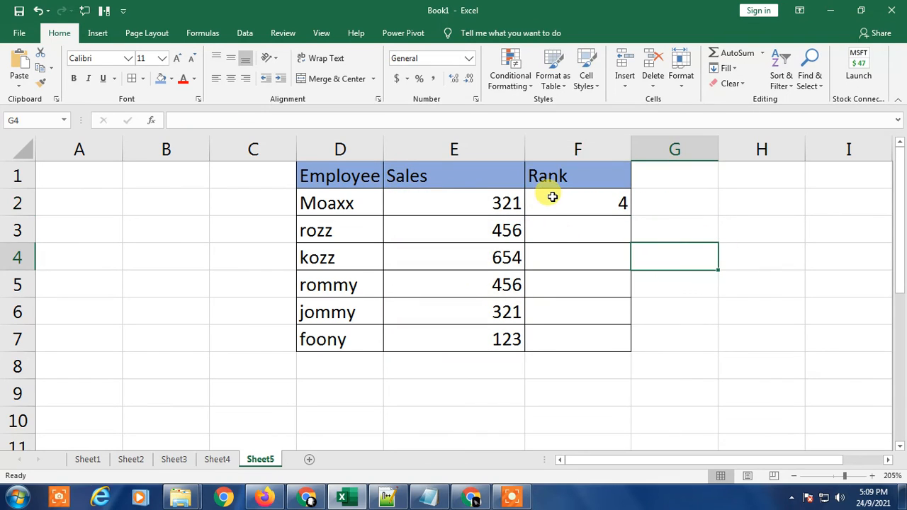
pyautogui.click(615, 210)
pyautogui.moveTo(630, 215); pyautogui.dragTo(627, 347)
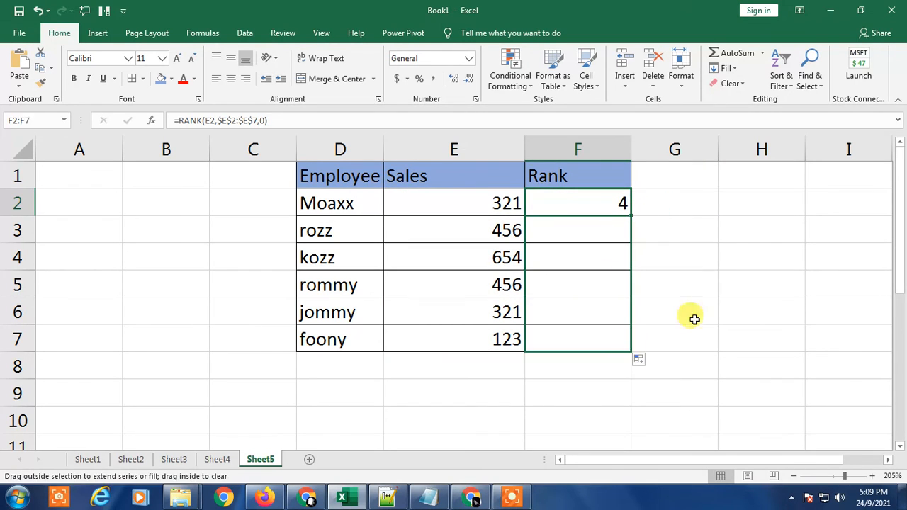
pyautogui.click(733, 235)
# - Review the filled ranks in column F against the sales values and examine which cells F3's formula references
pyautogui.click(599, 226)
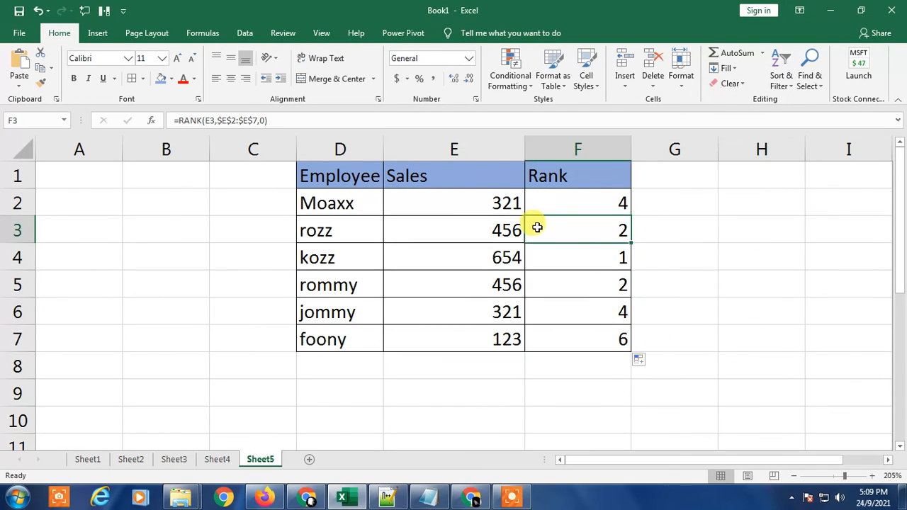
pyautogui.click(607, 281)
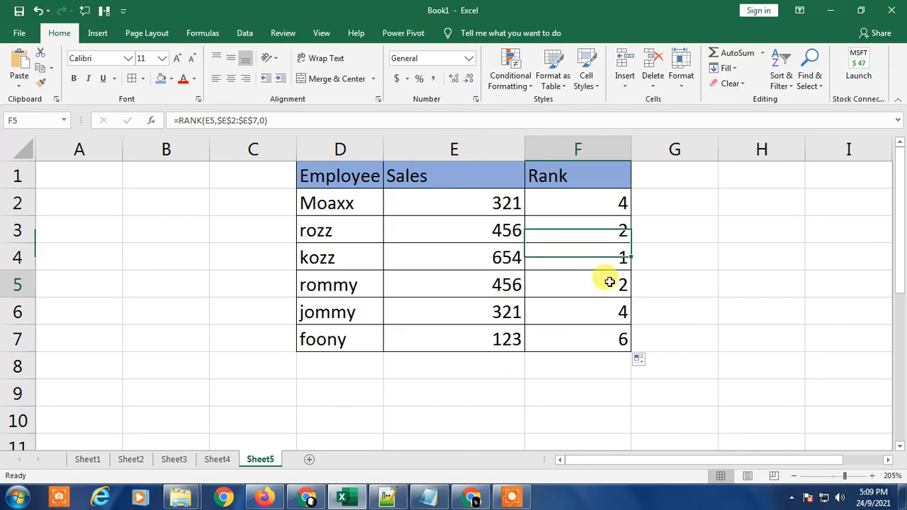
pyautogui.click(603, 336)
pyautogui.click(592, 263)
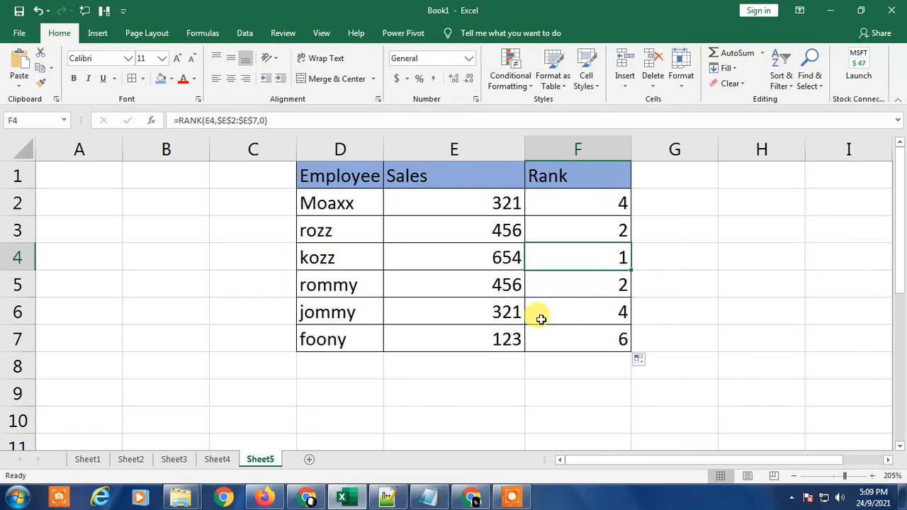
pyautogui.click(505, 332)
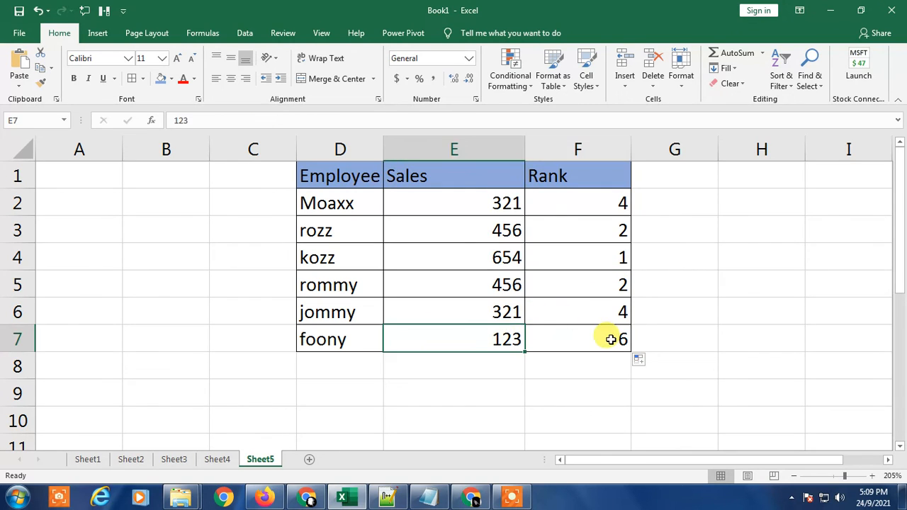
pyautogui.click(607, 340)
pyautogui.click(596, 235)
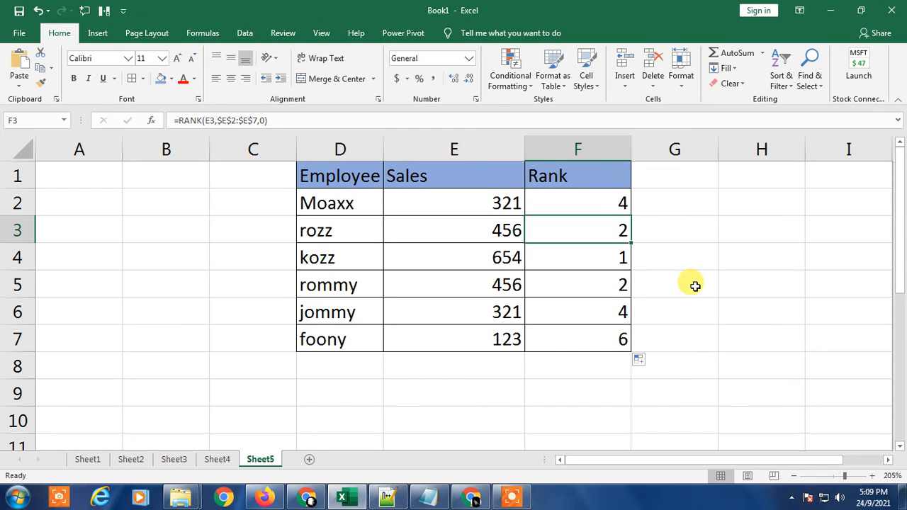
pyautogui.press('F2')
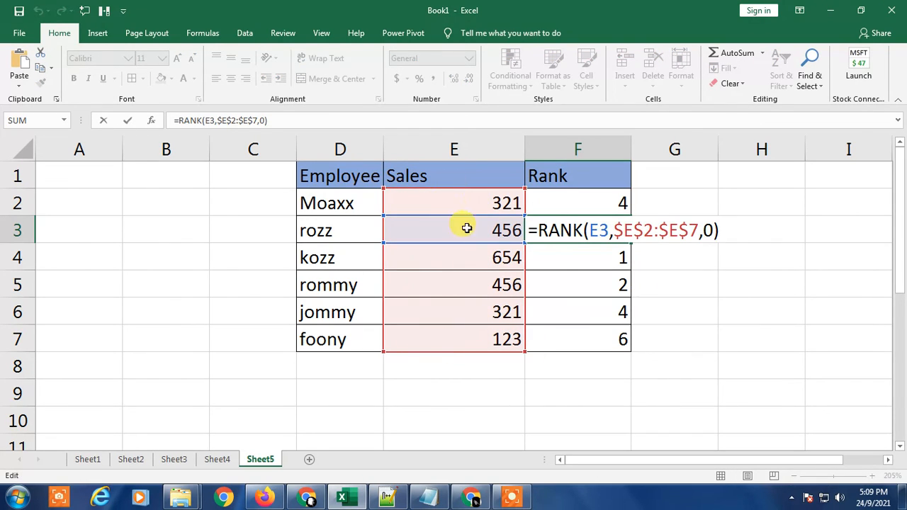
pyautogui.click(714, 287)
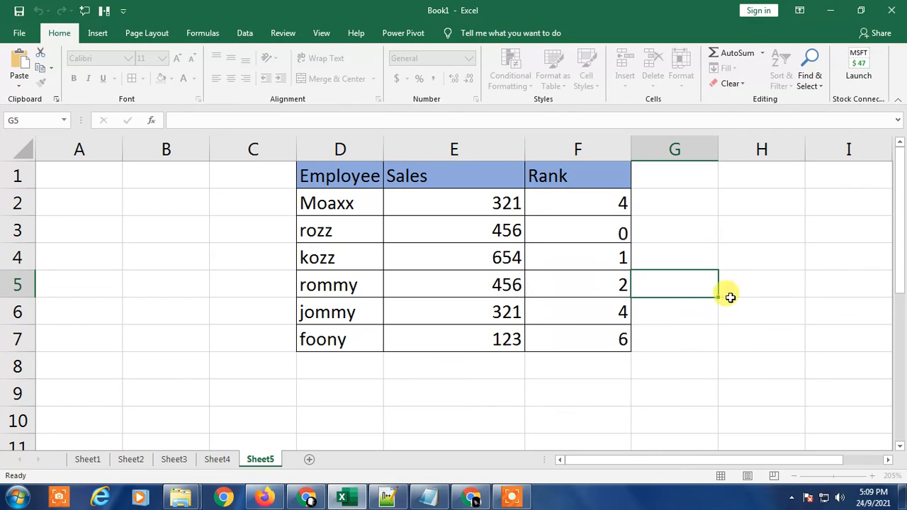
# - Leave the finished rank table and show the desktop
pyautogui.click(783, 259)
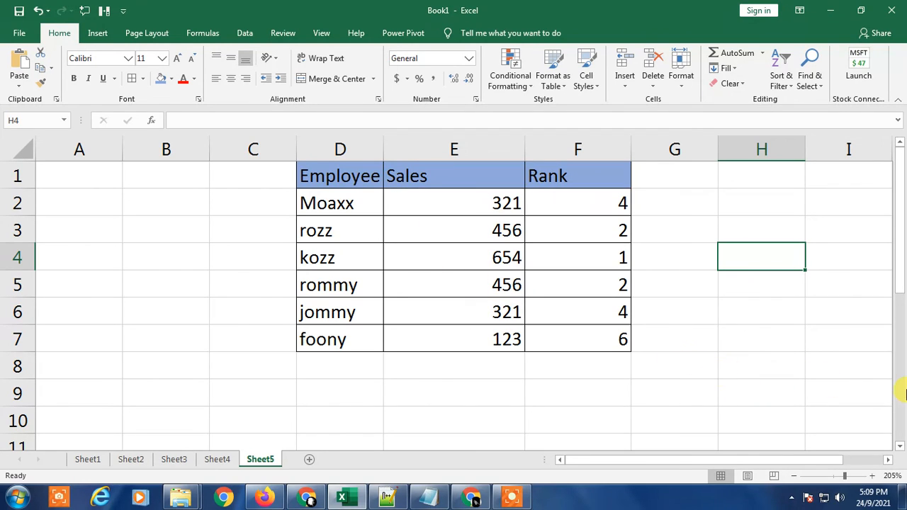
pyautogui.press('super+d')
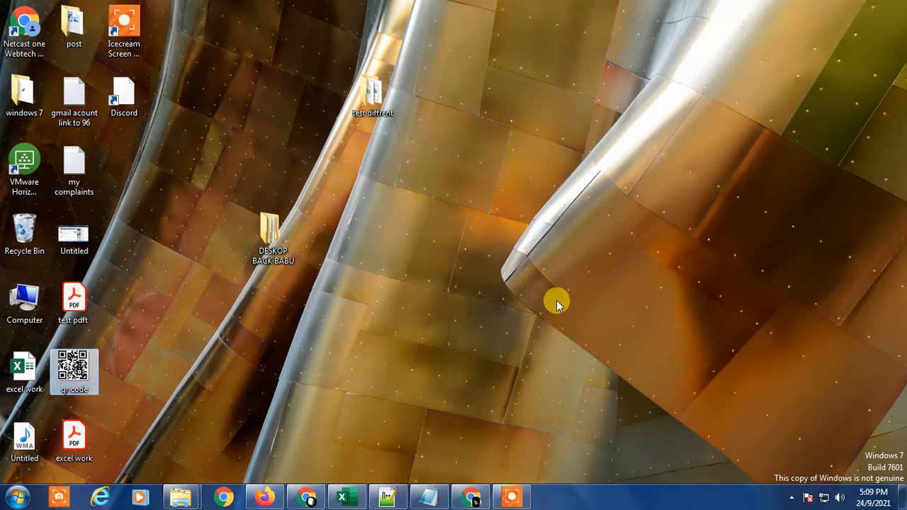